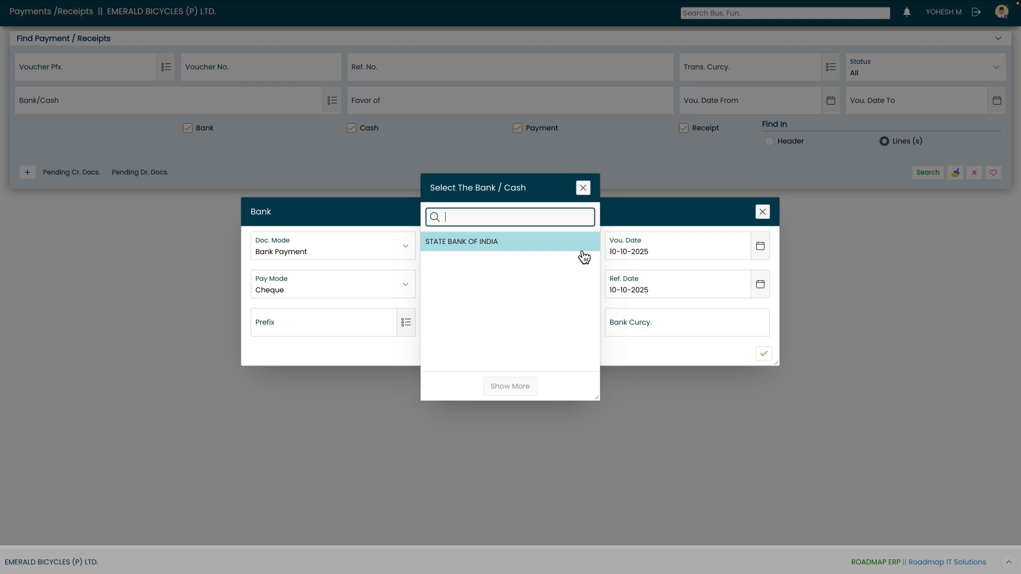
Step: Choose STATE BANK OF INDIA as the paying bank and keep 10-10-2025 as the voucher date
click(541, 246)
key(Tab)
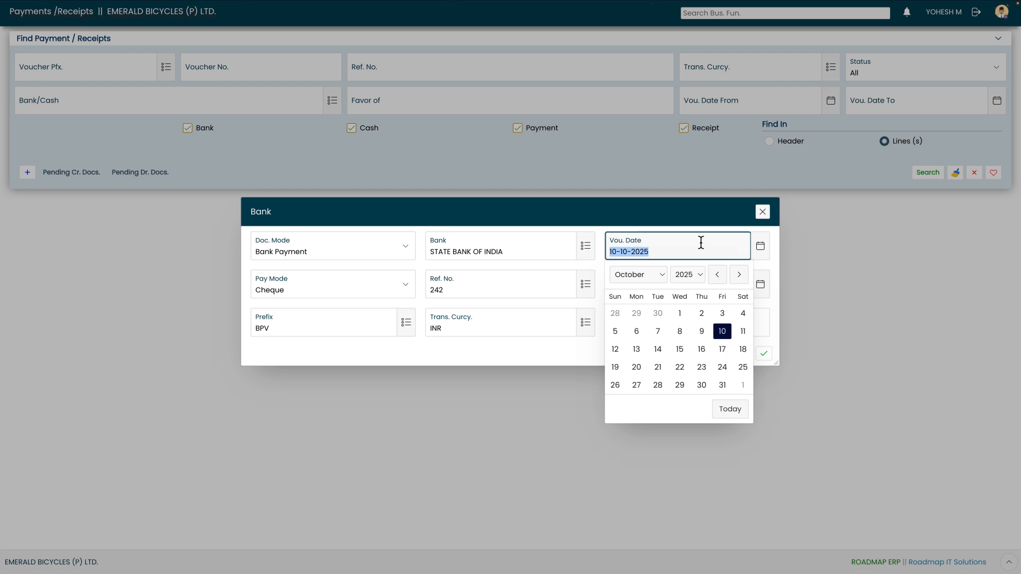
click(725, 331)
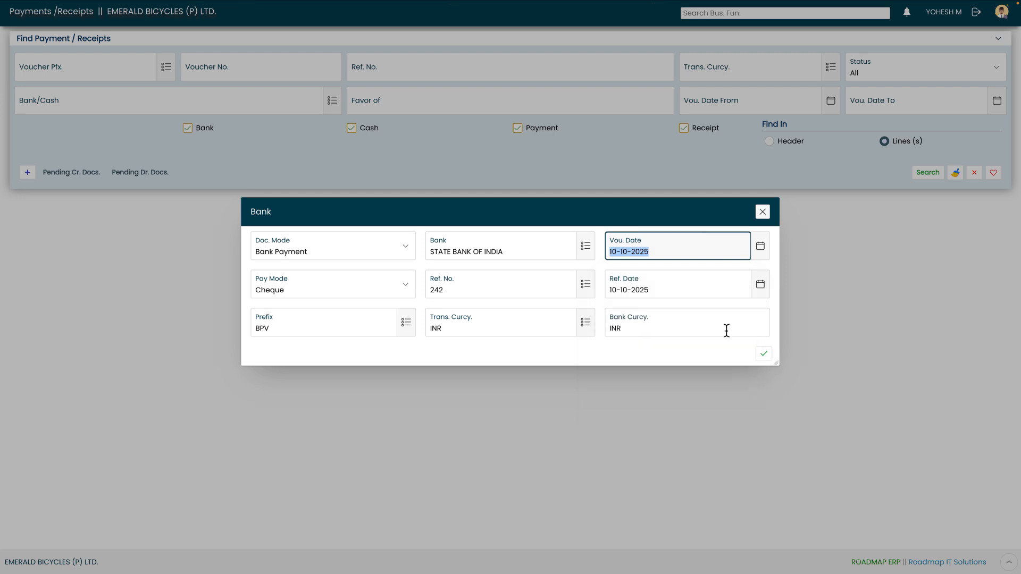
key(Tab)
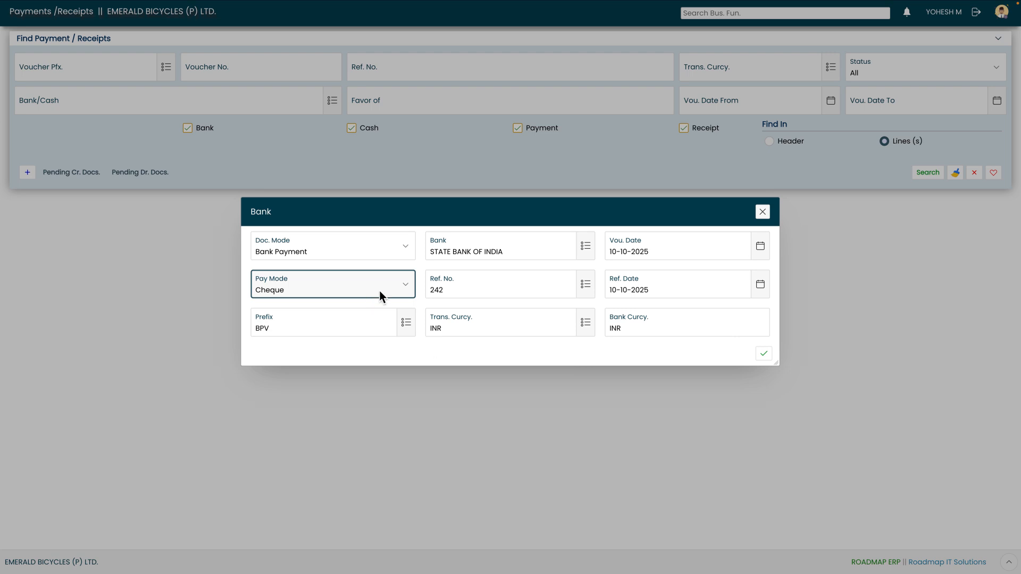
Step: Browse the pay modes (RTGS, NEFT, TT/Transfer) and keep Cheque as the payment mode
click(380, 296)
click(380, 290)
click(380, 292)
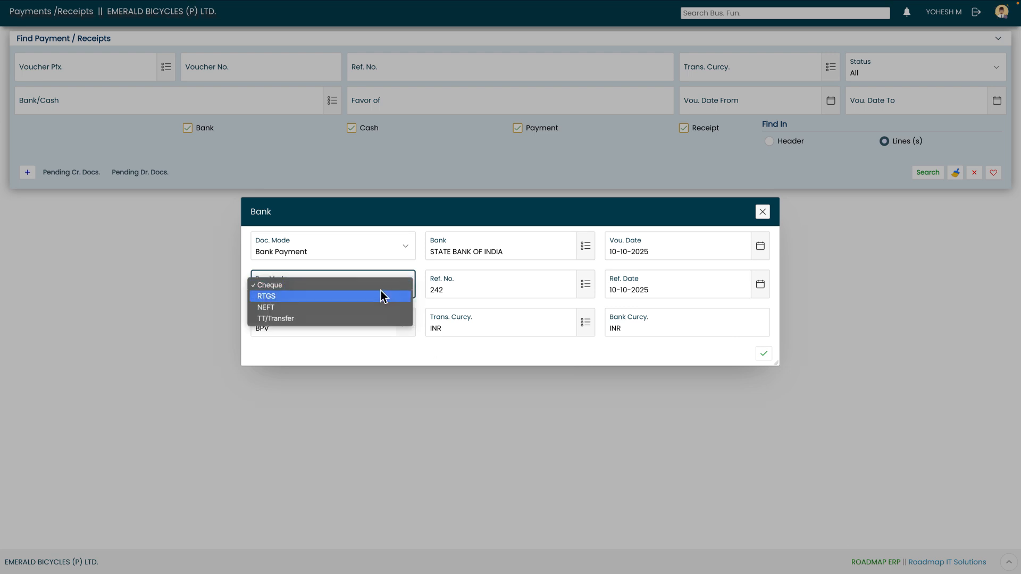
key(Down)
key(Down)
key(Up)
key(Up)
key(Up)
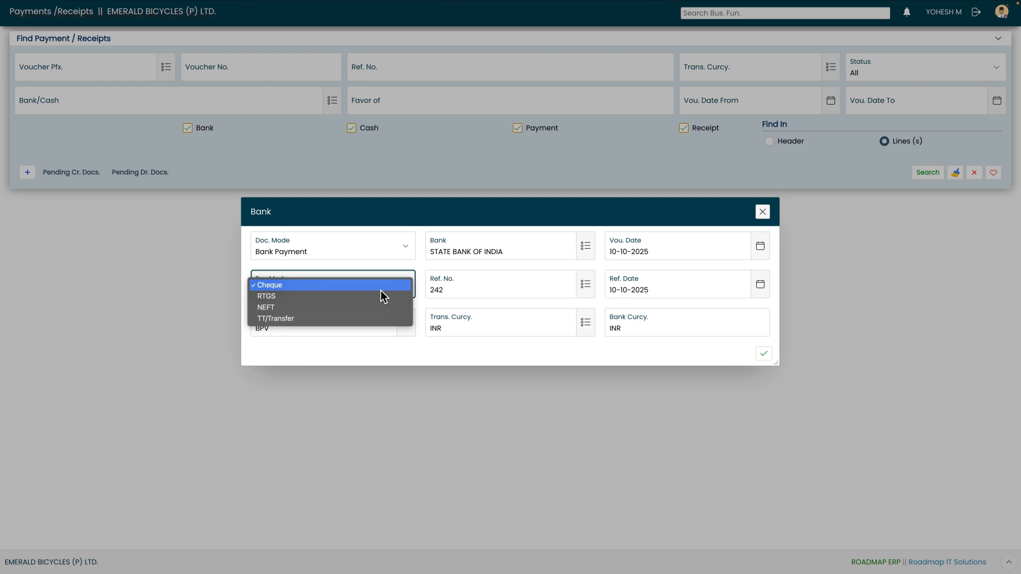
key(Down)
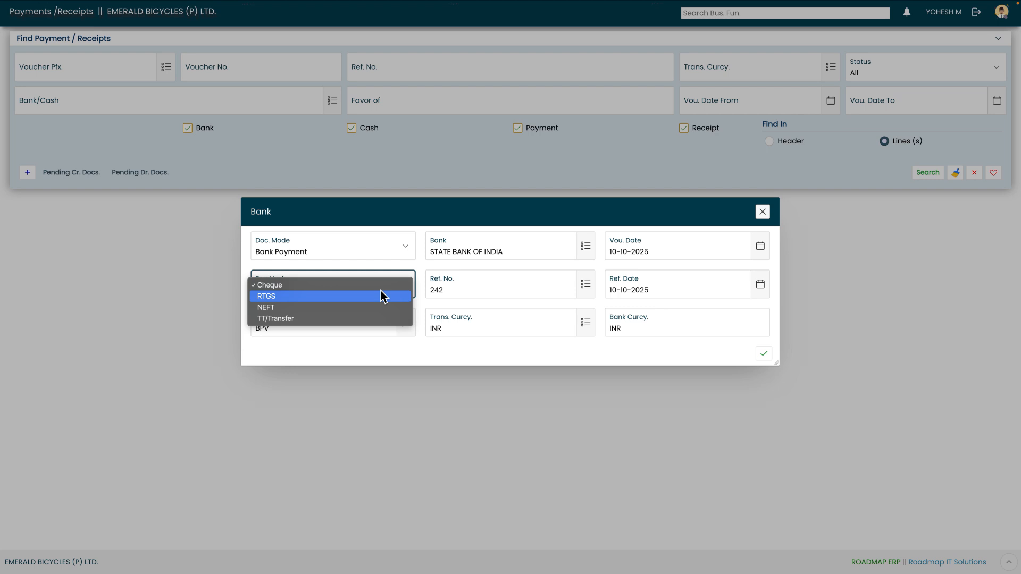
key(Down)
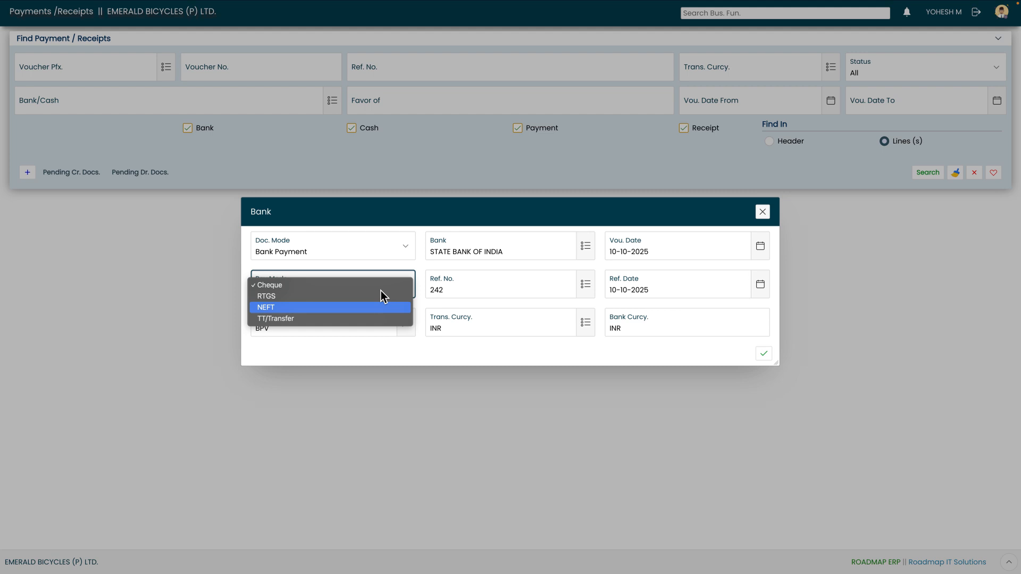
key(Down)
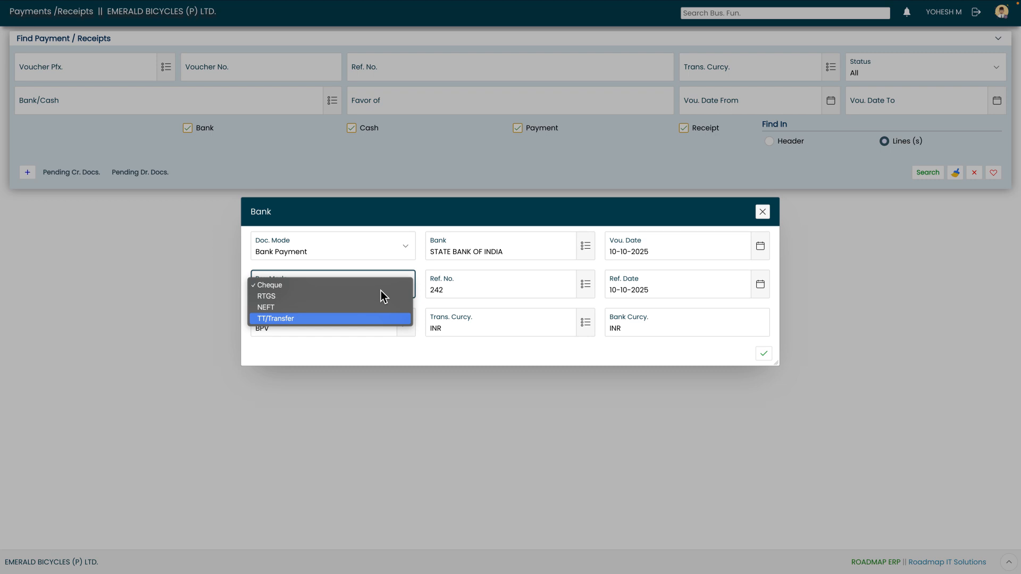
key(Up)
key(Up)
key(Up)
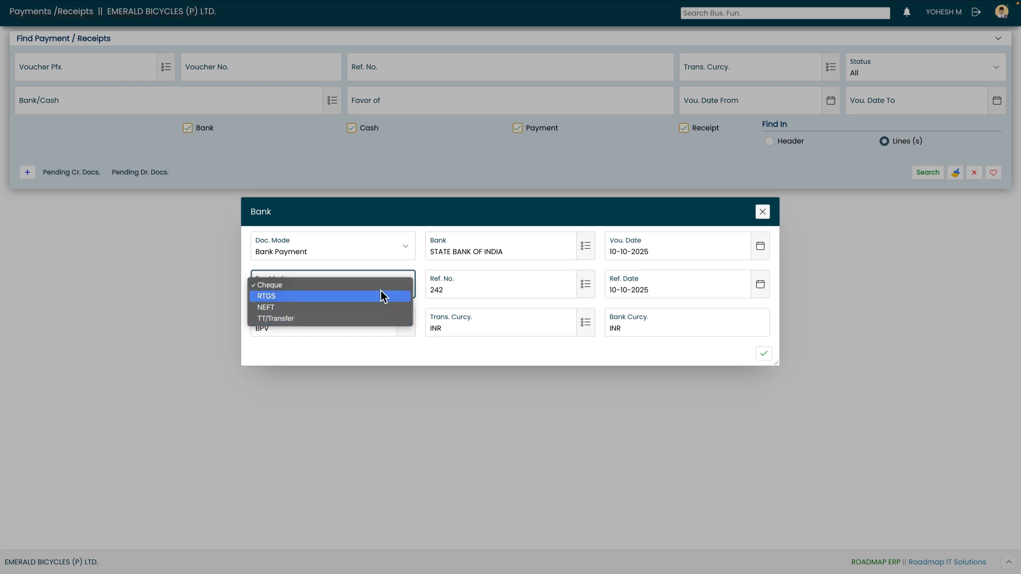
key(Return)
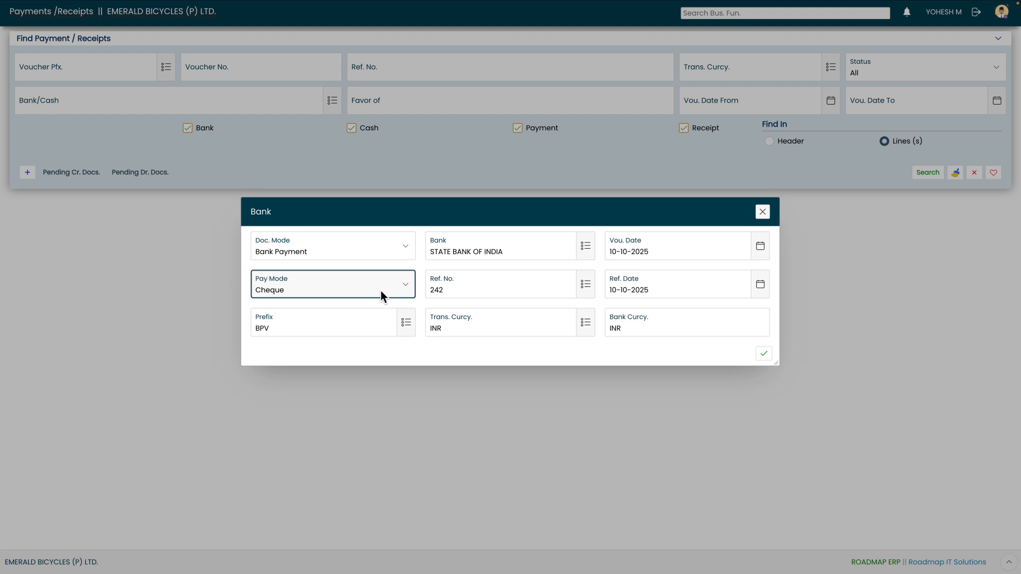
key(Tab)
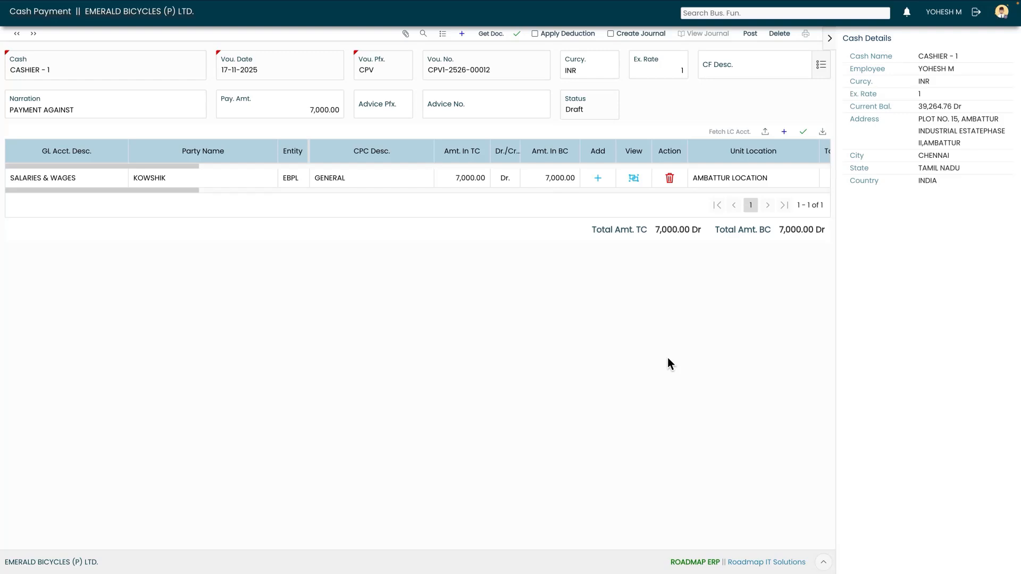
click(640, 182)
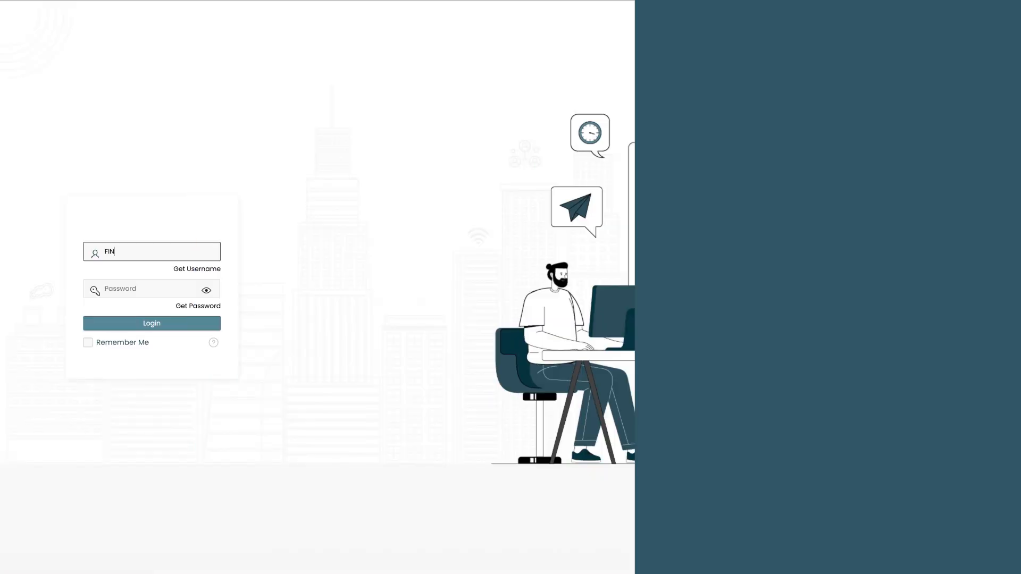
Step: Sign in with the finance supervisor account and open Approvals from the notifications bell
text(NANCE_SUP*********)
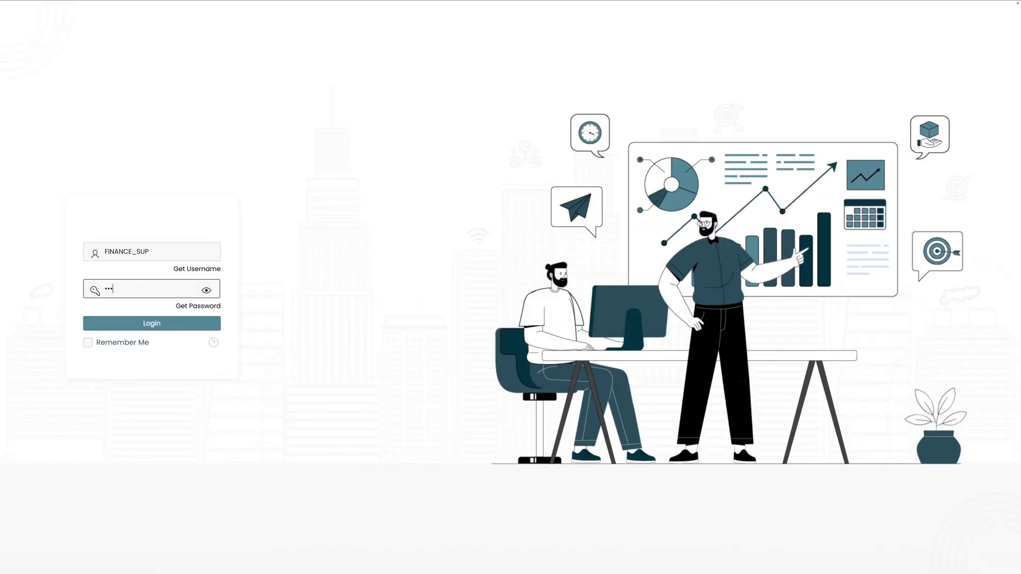
click(152, 324)
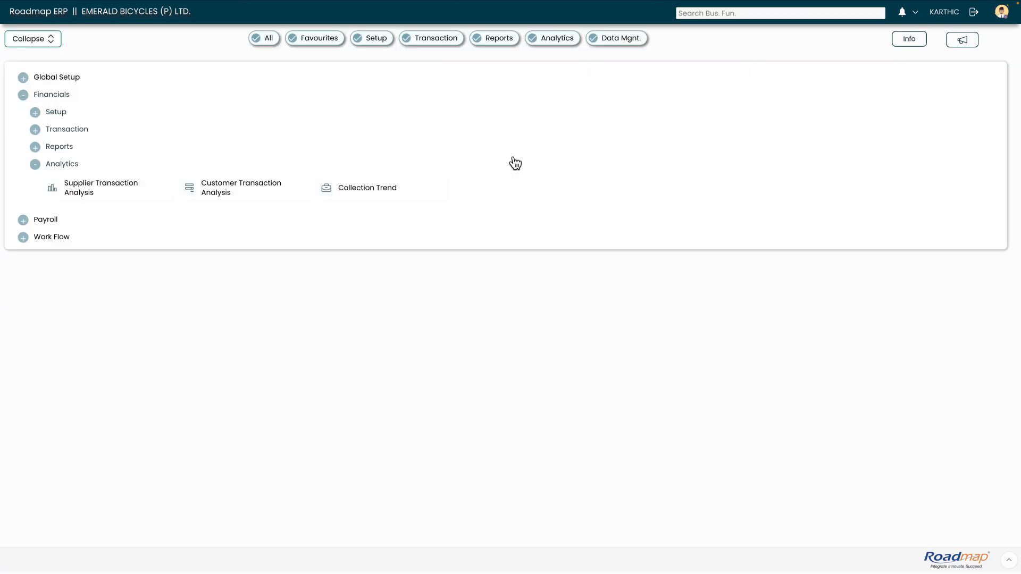
click(917, 15)
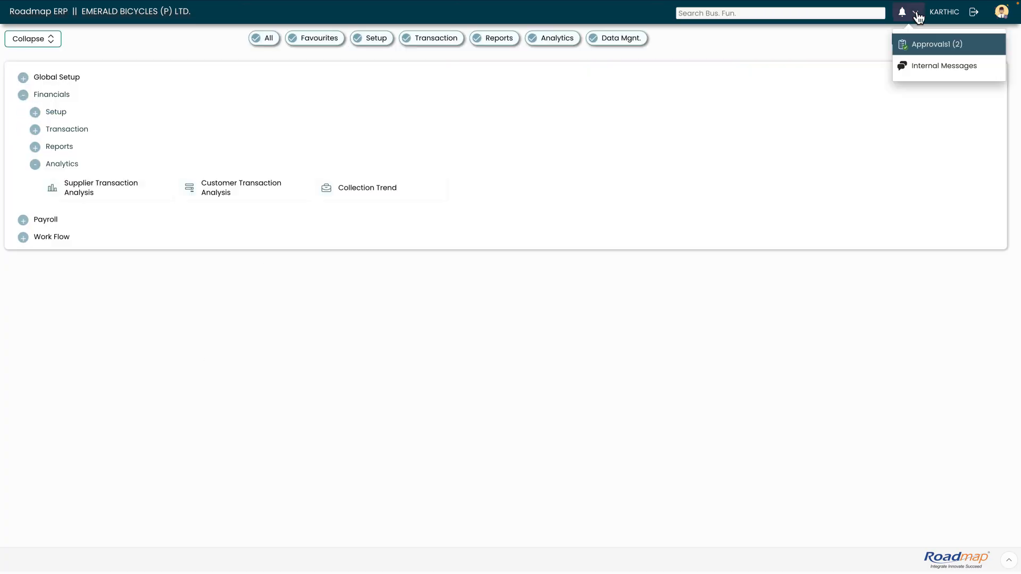
click(922, 46)
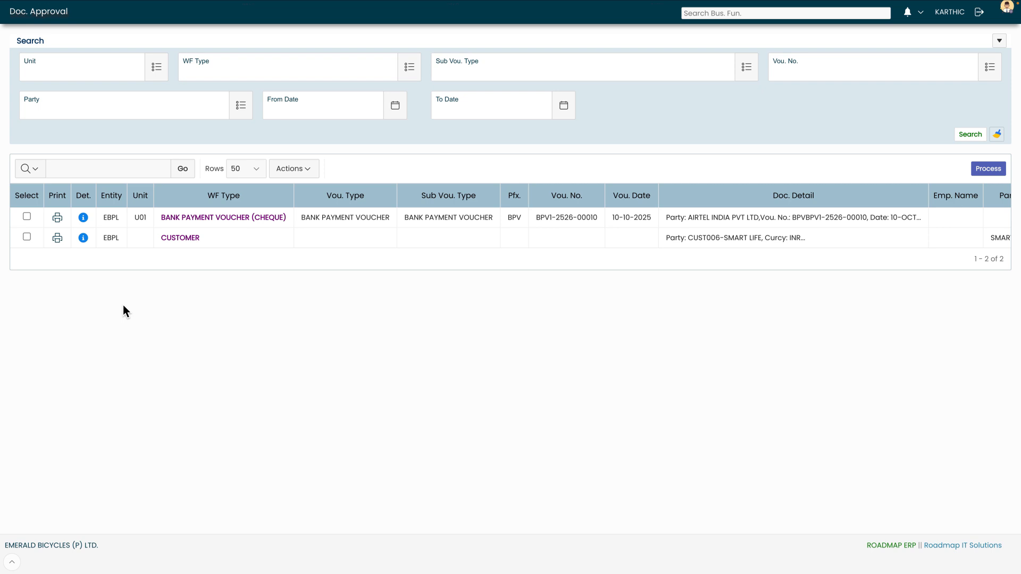
click(83, 218)
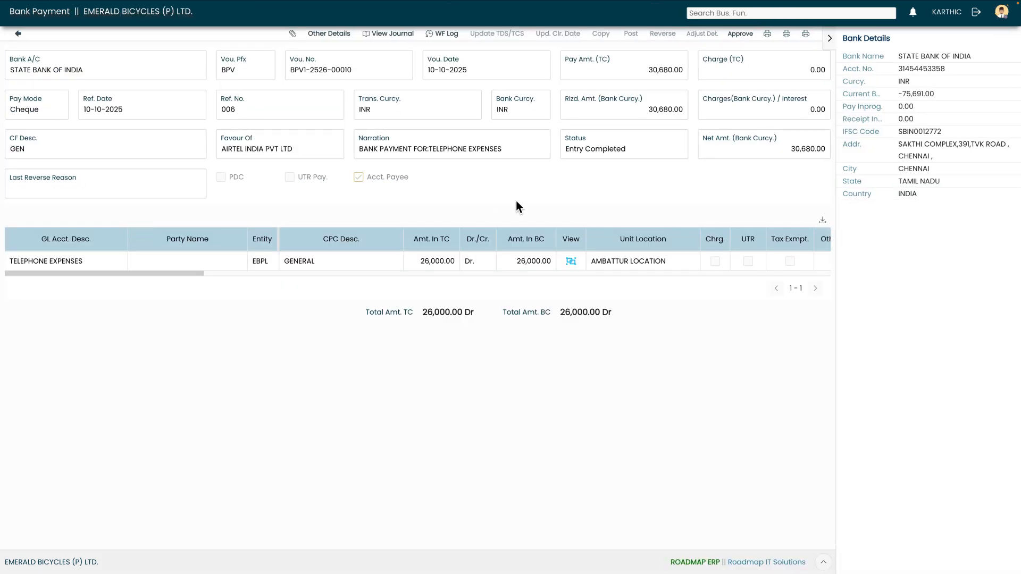
click(737, 39)
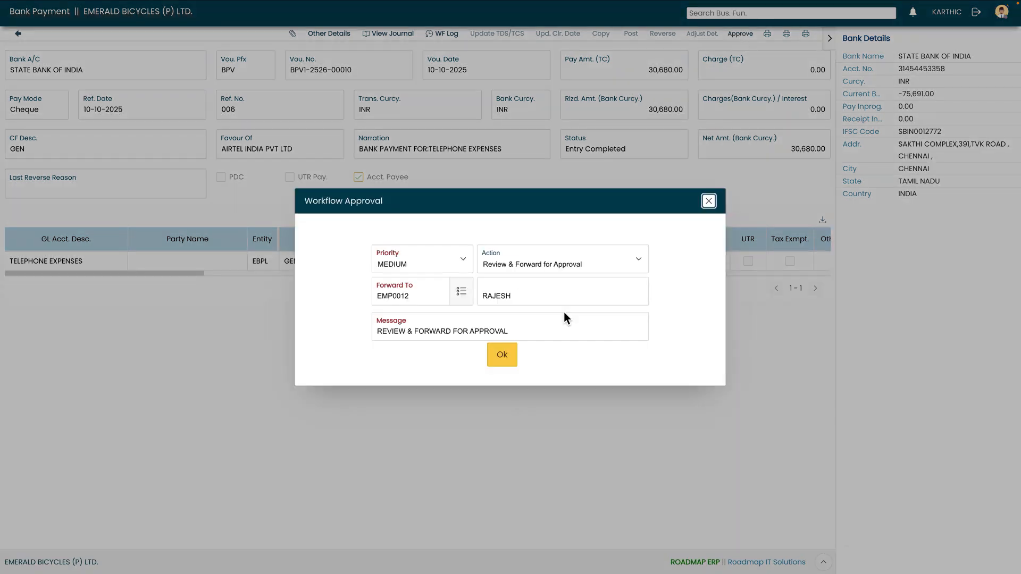
click(511, 356)
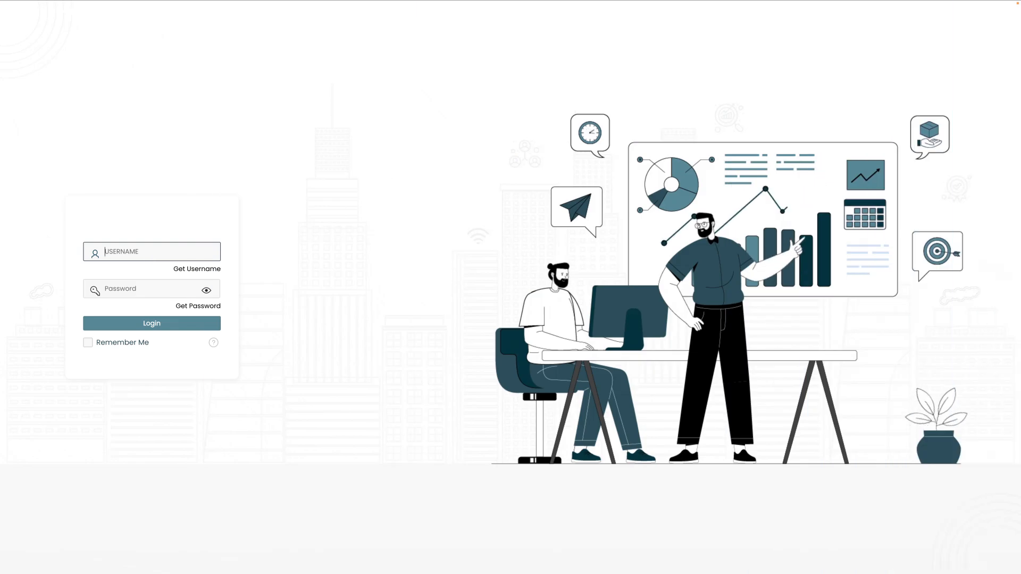
Step: Sign in with the finance head's username and password, then open Approvals from the notifications bell
text(FIN_HOD)
key(Tab)
text(•••••••••)
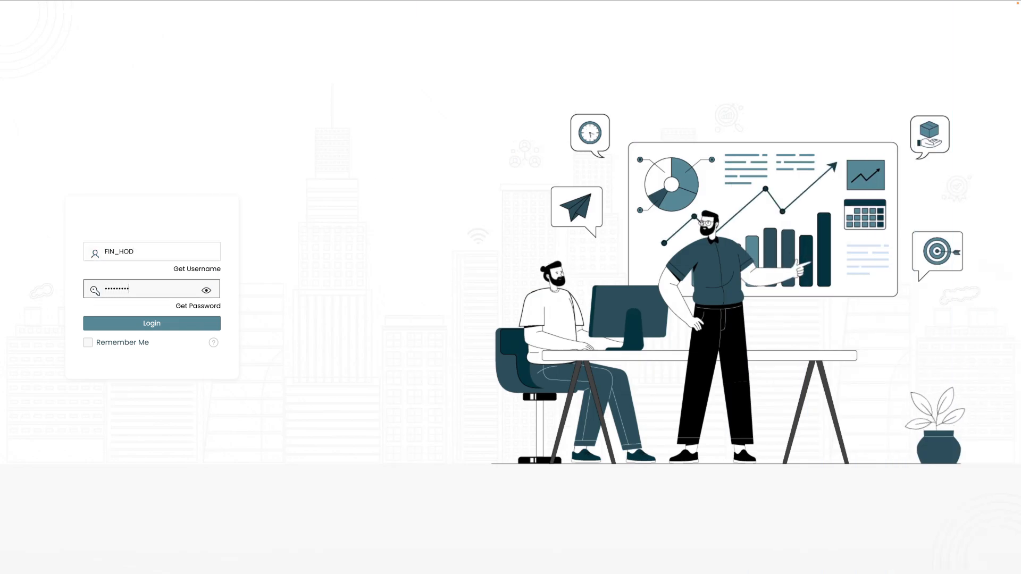
click(142, 325)
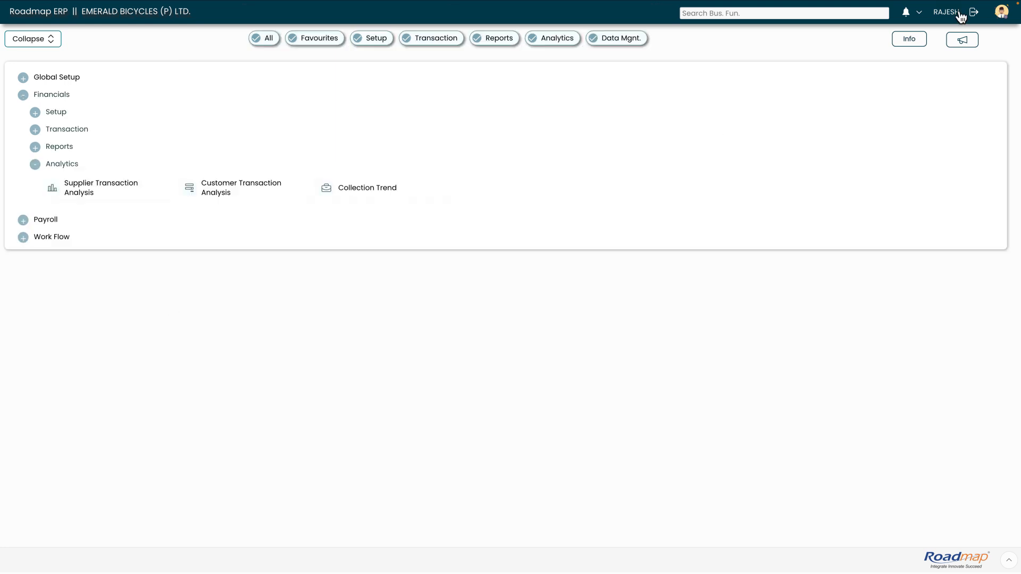
click(917, 17)
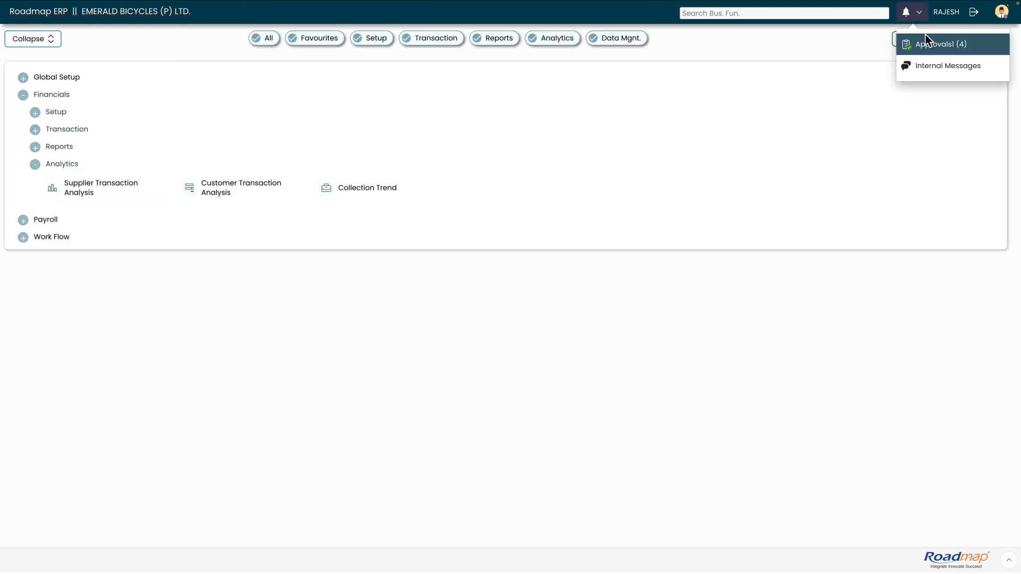
click(928, 49)
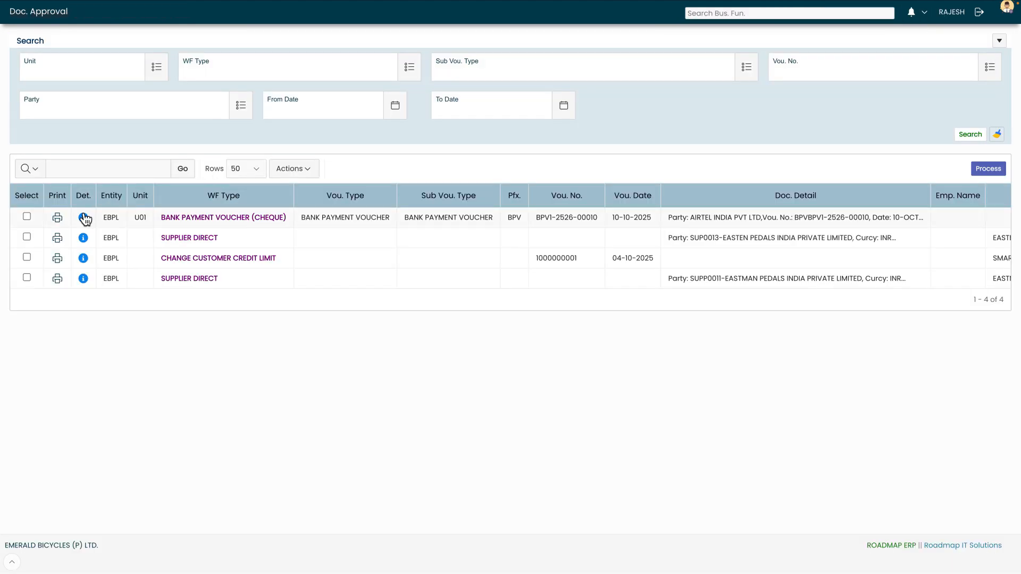
click(277, 217)
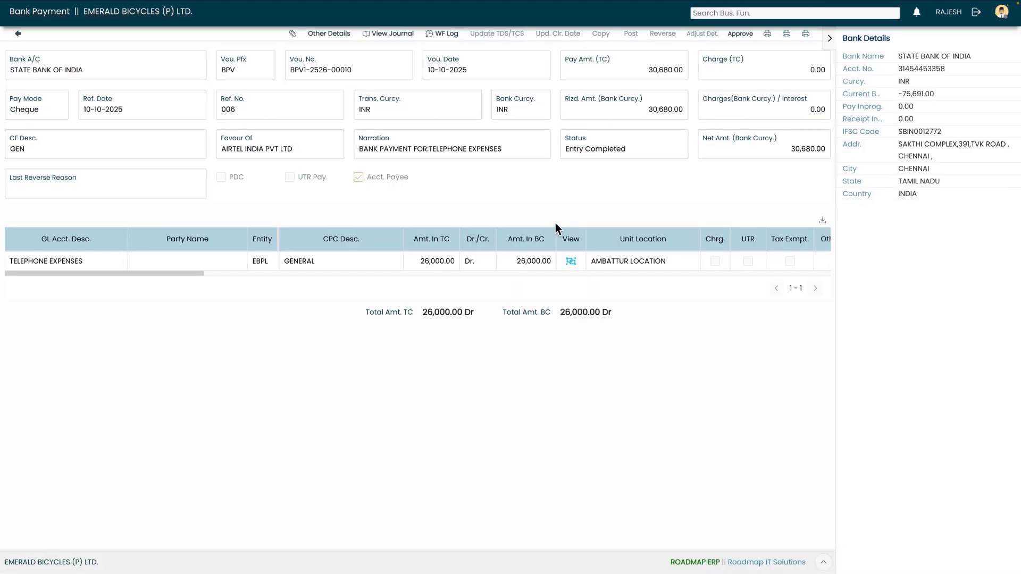
click(739, 34)
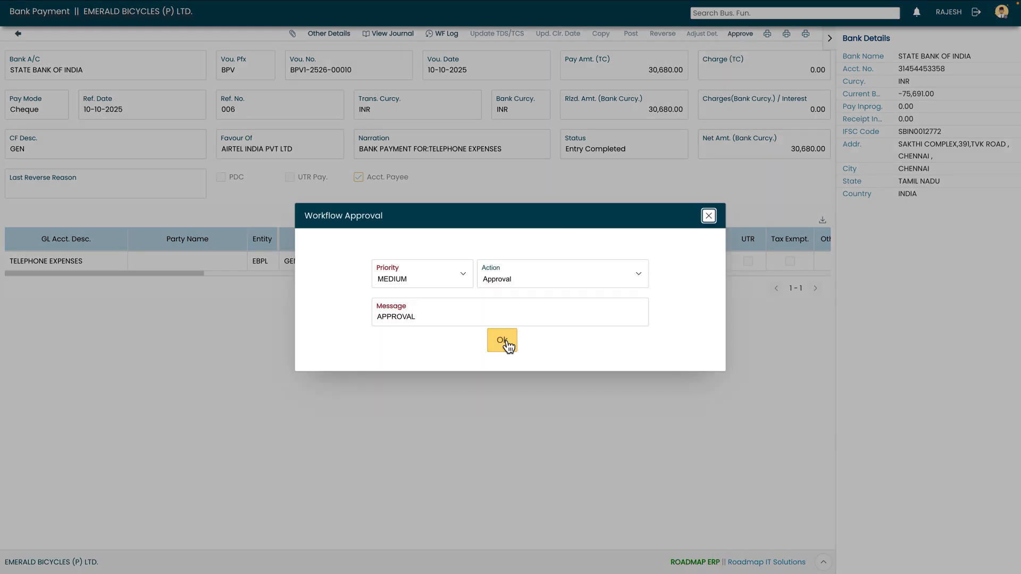
click(502, 344)
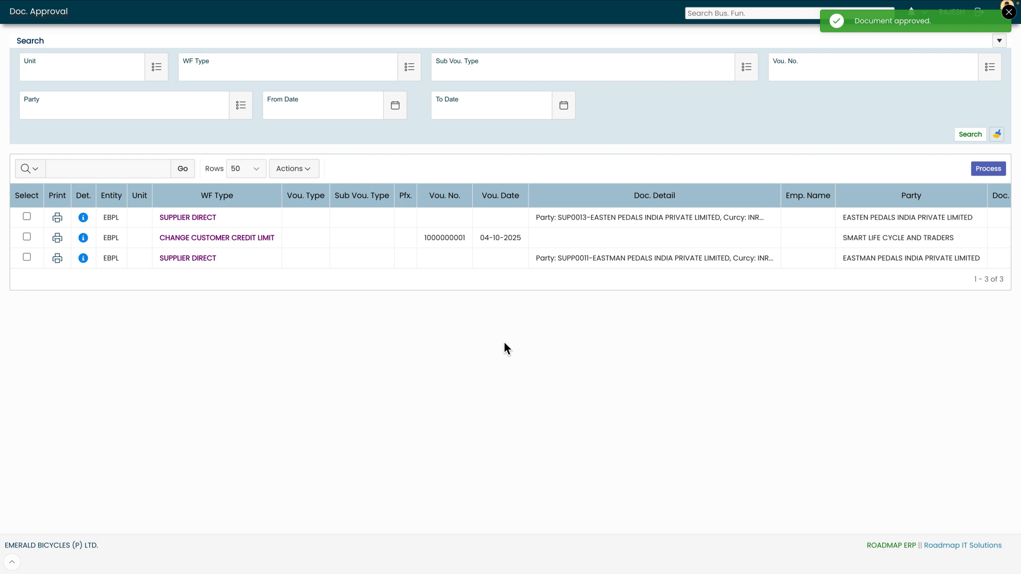